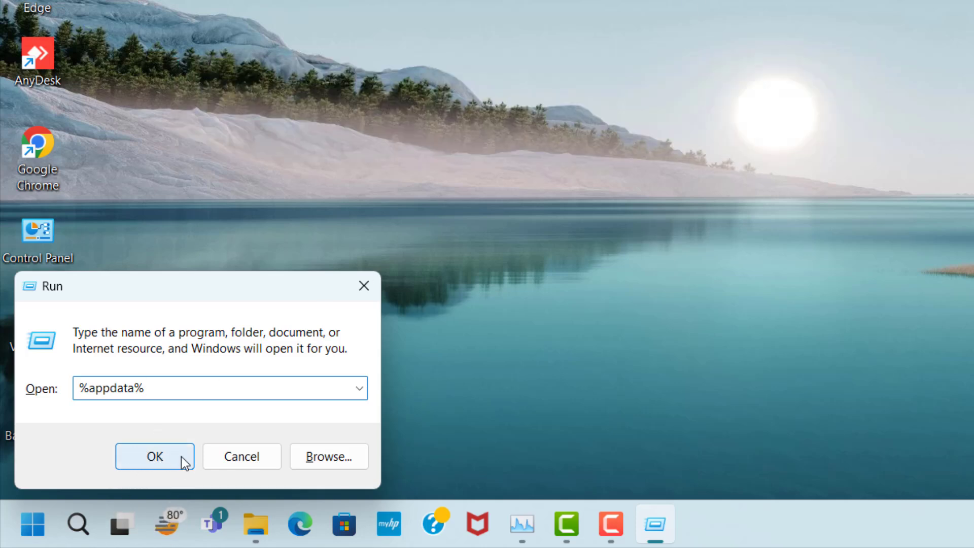
# Run %appdata%, go up to the AppData folder, and open the Temp folder inside Local.
pyautogui.click(169, 457)
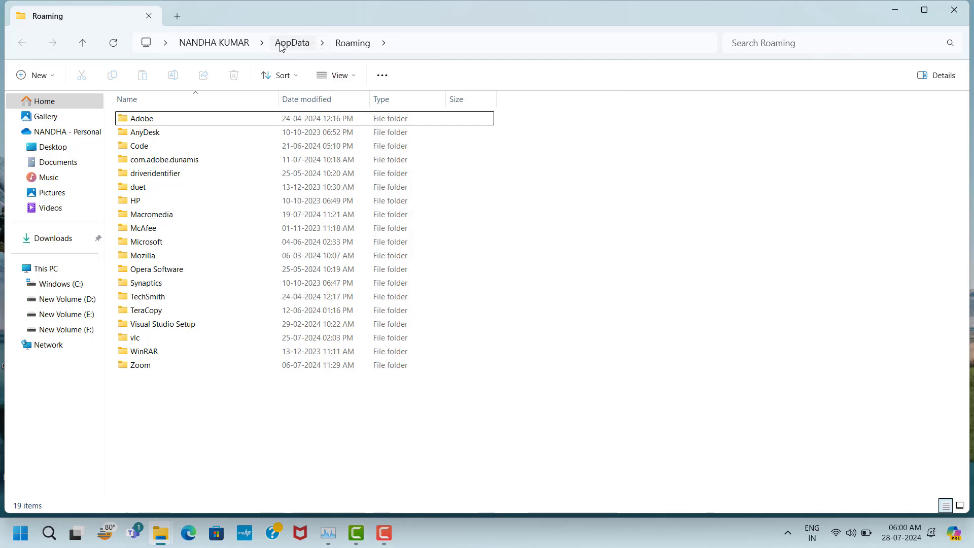
pyautogui.click(308, 44)
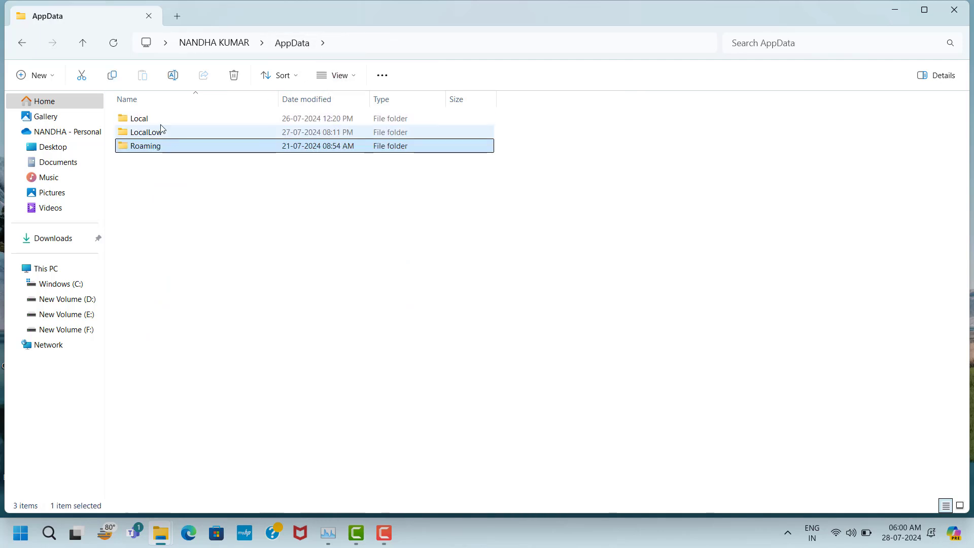
pyautogui.click(156, 122)
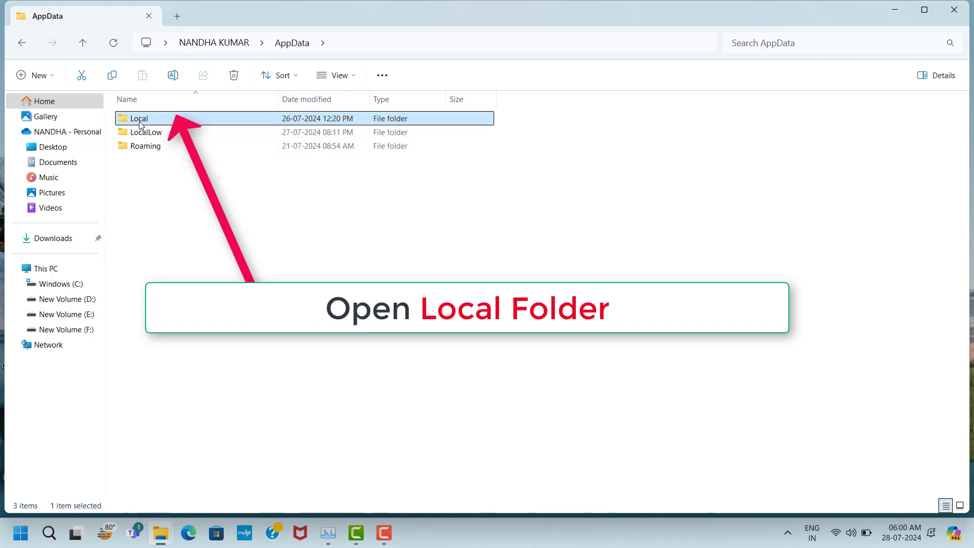
pyautogui.doubleClick(171, 119)
pyautogui.scroll(-2, 219, 454)
pyautogui.click(183, 452)
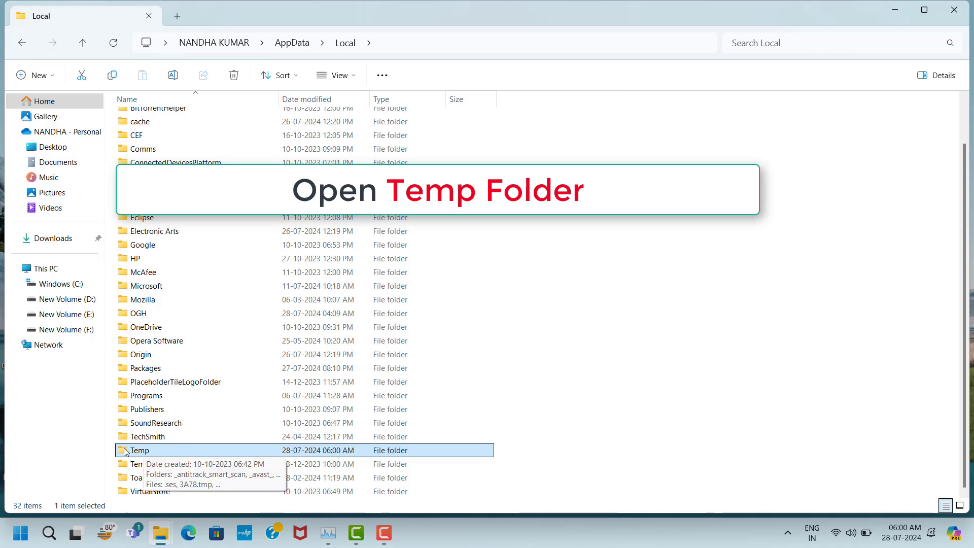
pyautogui.doubleClick(172, 451)
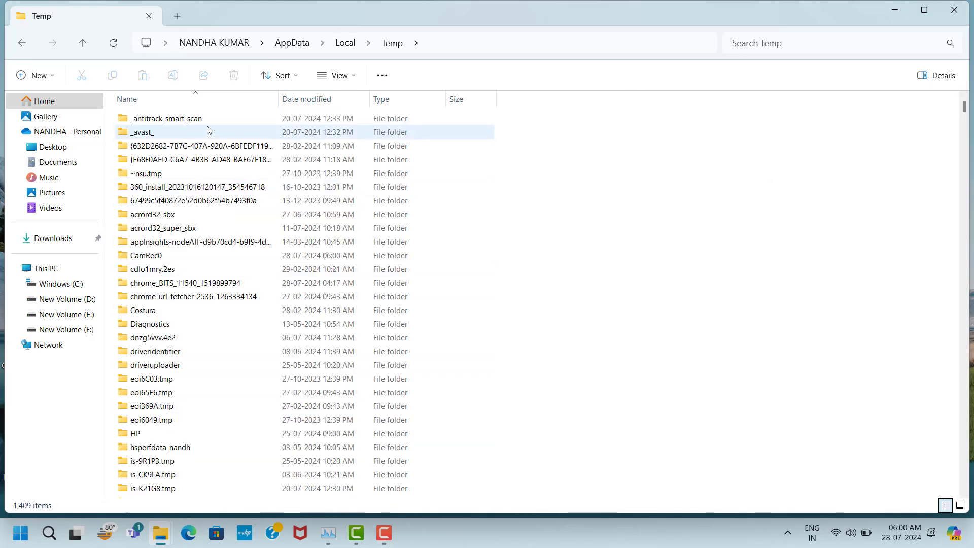
# Select all files and folders in AppData's Local Temp folder and bring up the options for deleting them.
pyautogui.click(211, 124)
pyautogui.hotkey('ctrl', 'a')
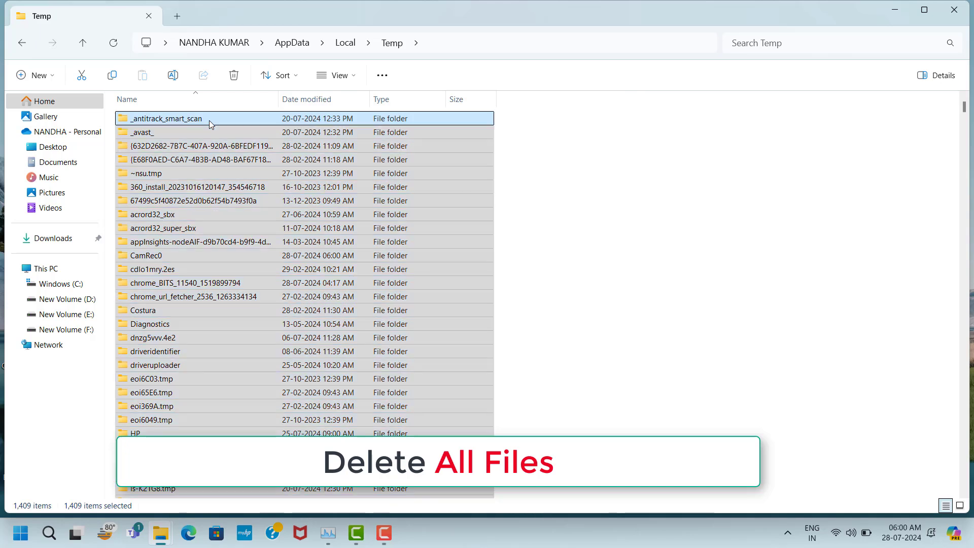
pyautogui.rightClick(210, 121)
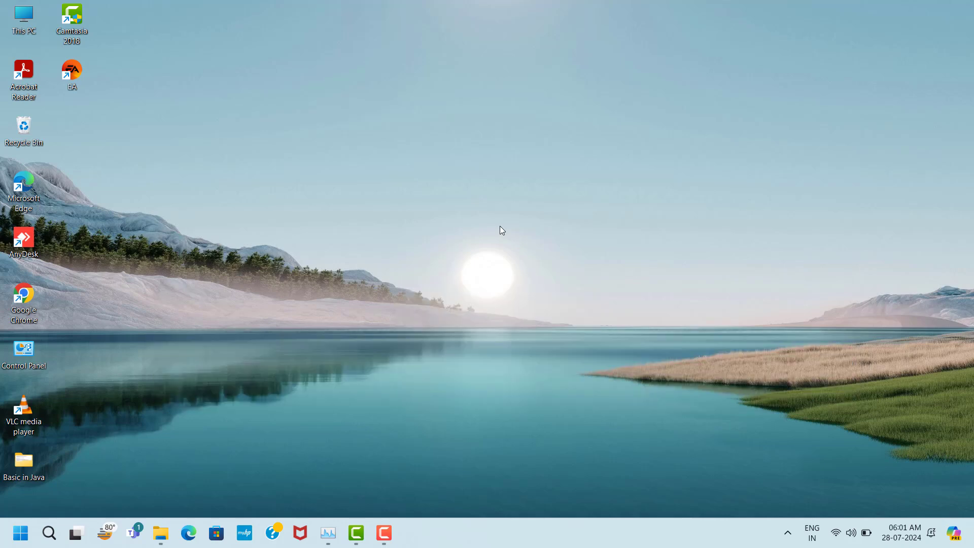
# Open the Windows Temp folder by running the command temp.
pyautogui.press('super+r')
pyautogui.write('te')
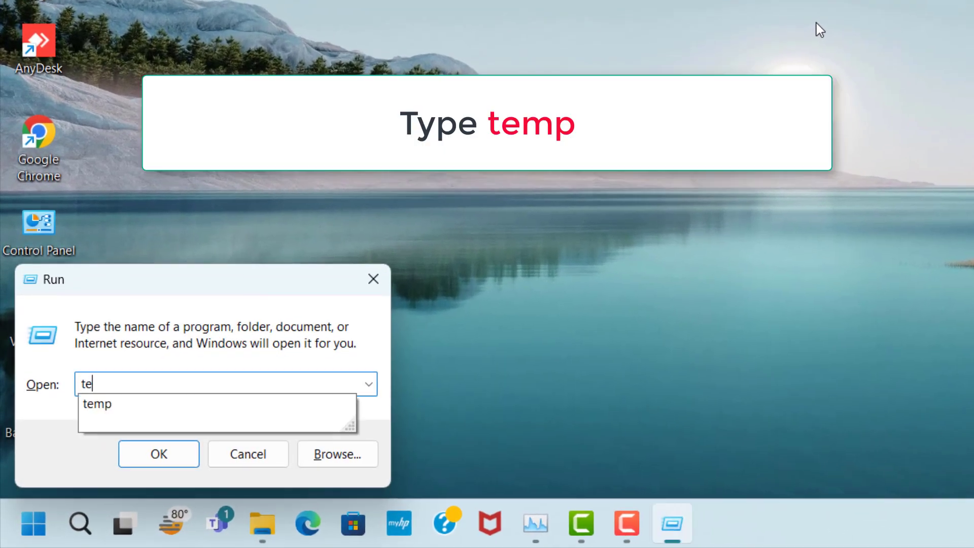
pyautogui.write('mp')
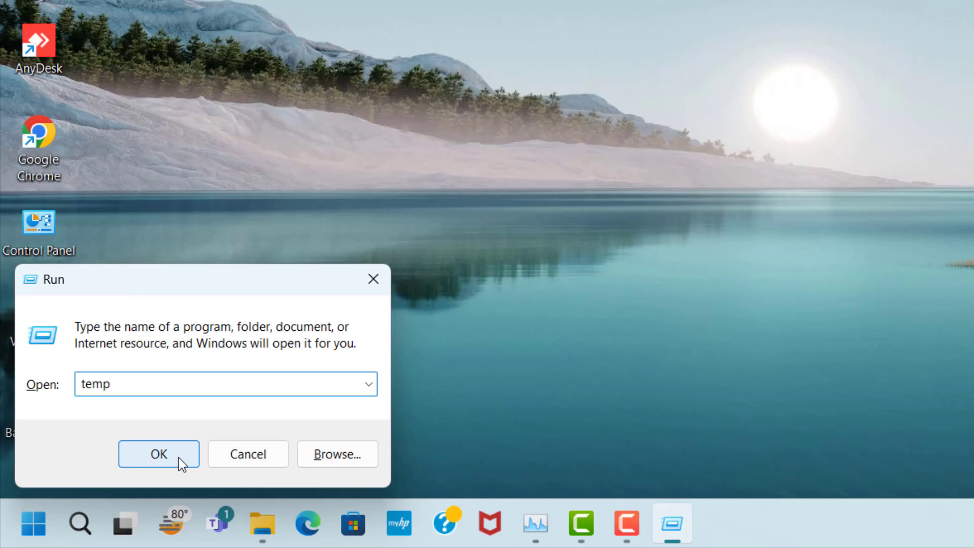
pyautogui.click(179, 459)
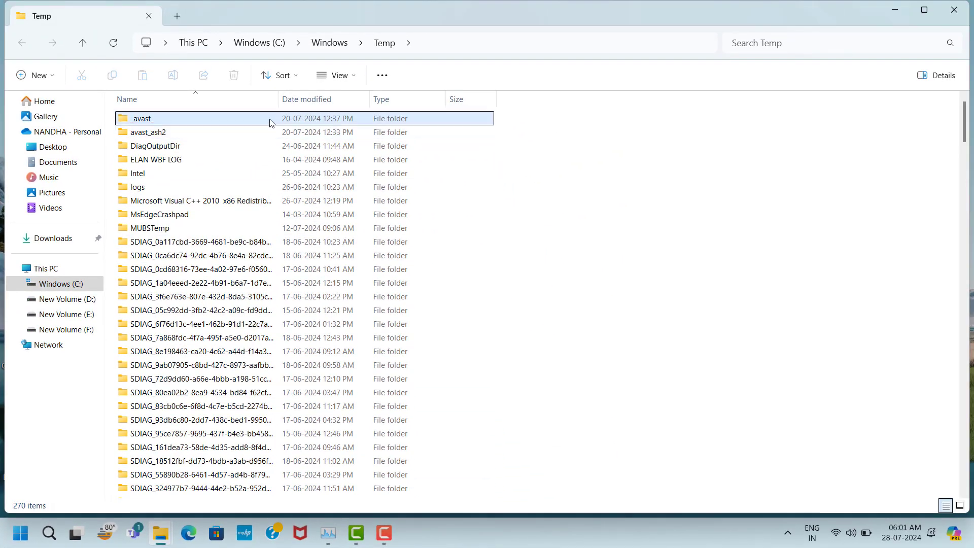
# Select all items in the Windows Temp folder and bring up the options for deleting them.
pyautogui.click(269, 120)
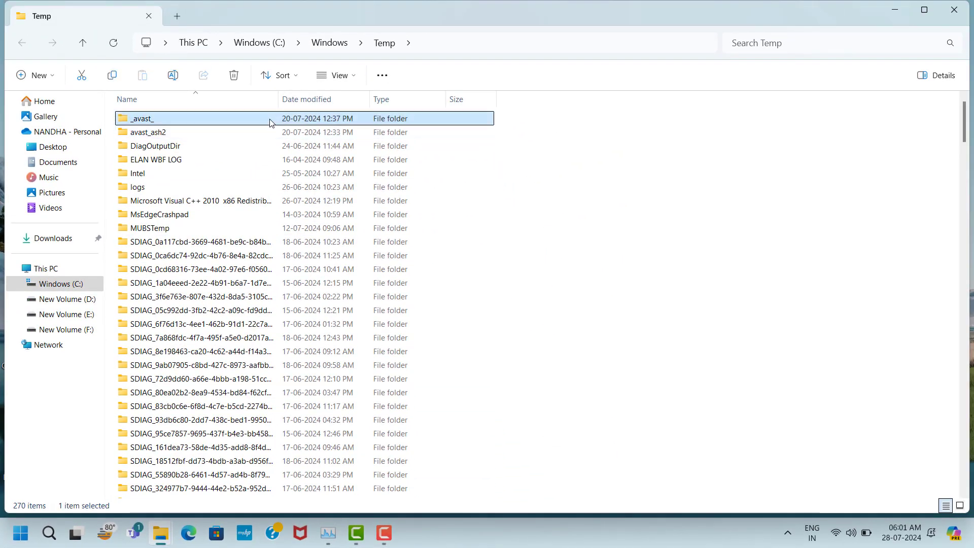
pyautogui.hotkey('ctrl', 'a')
pyautogui.rightClick(270, 120)
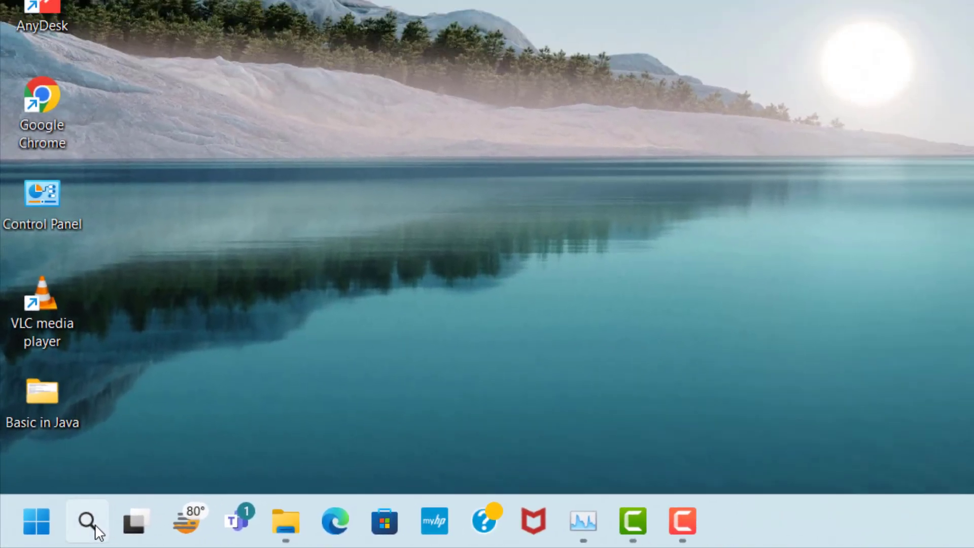
# Find Check for updates through Windows search, start an update check in Windows Update, and close Settings.
pyautogui.click(110, 519)
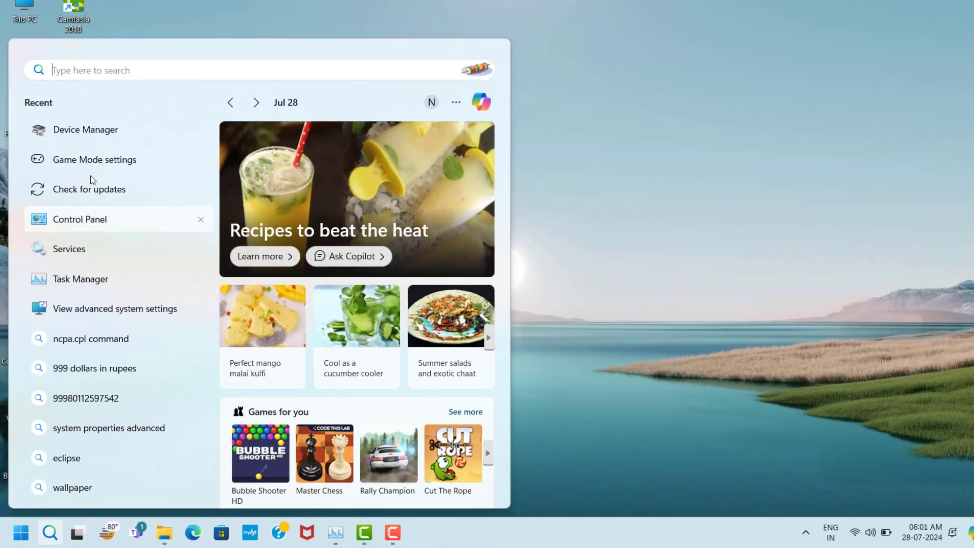
pyautogui.write('che')
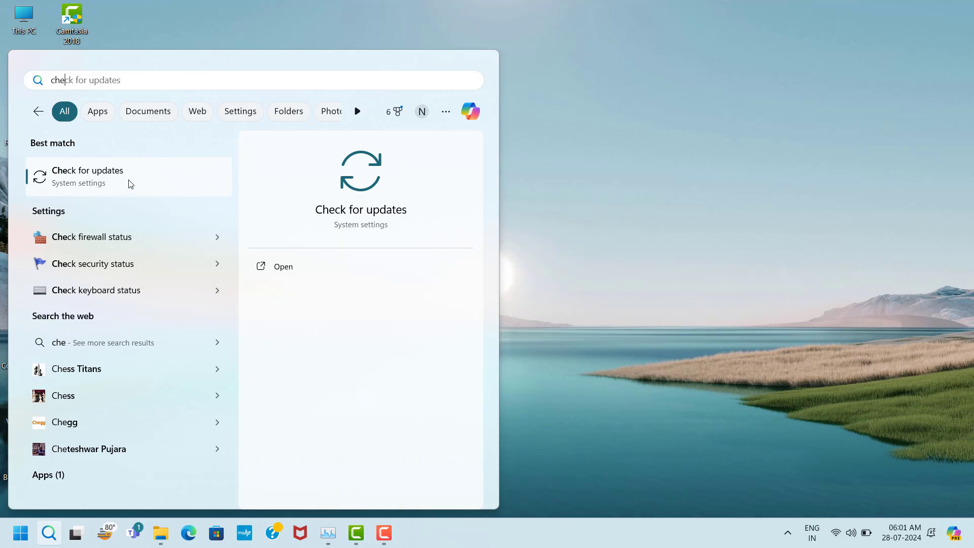
pyautogui.click(167, 182)
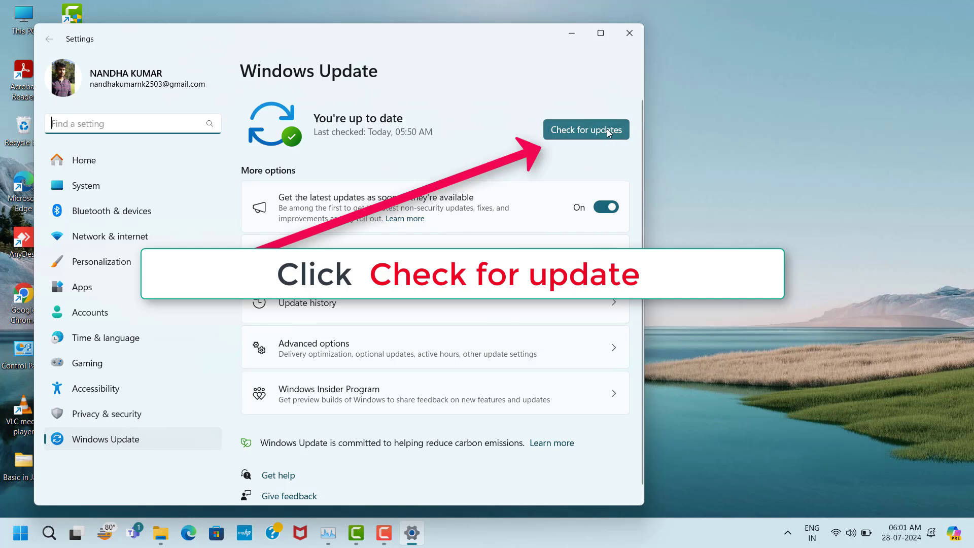
pyautogui.click(592, 135)
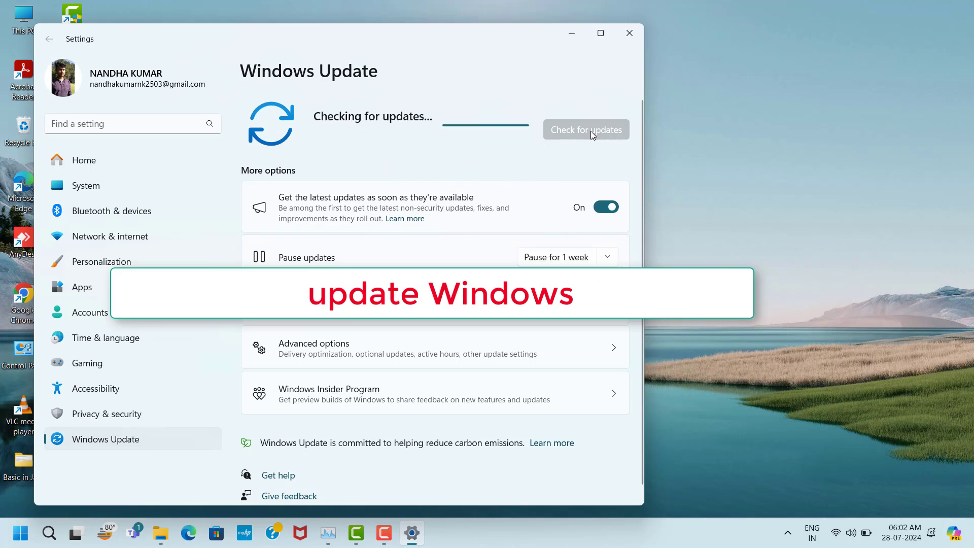
pyautogui.click(628, 34)
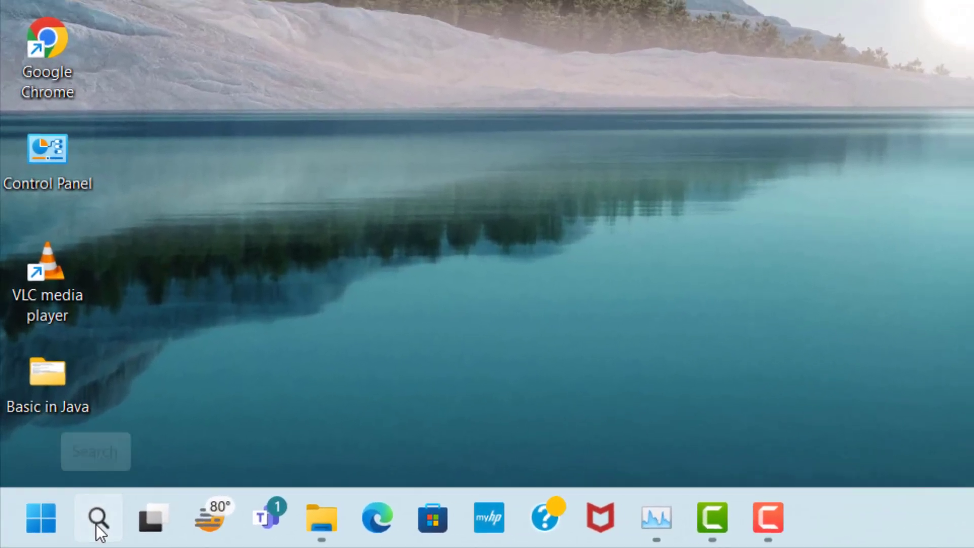
# Search Windows for the Game Mode settings and turn Game Mode on.
pyautogui.click(99, 525)
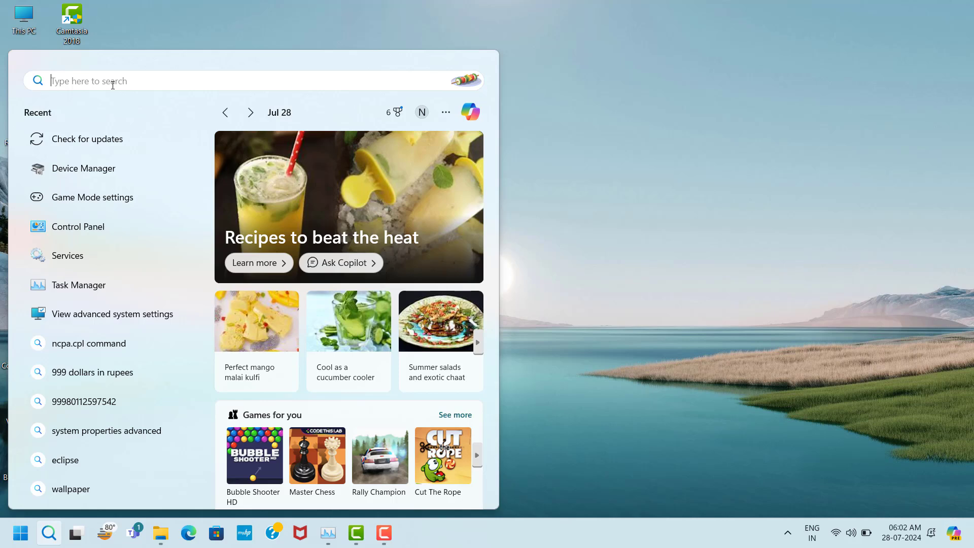
pyautogui.write('game m')
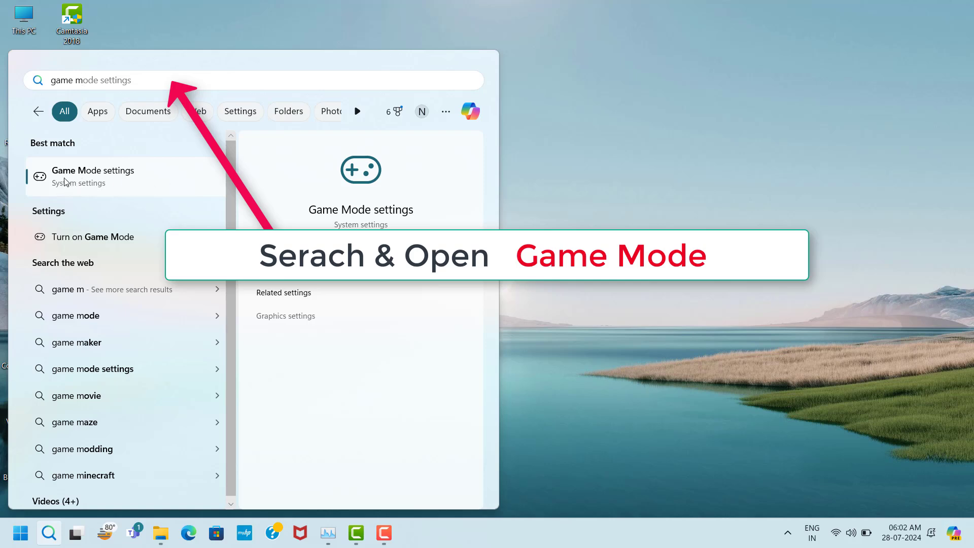
pyautogui.click(174, 182)
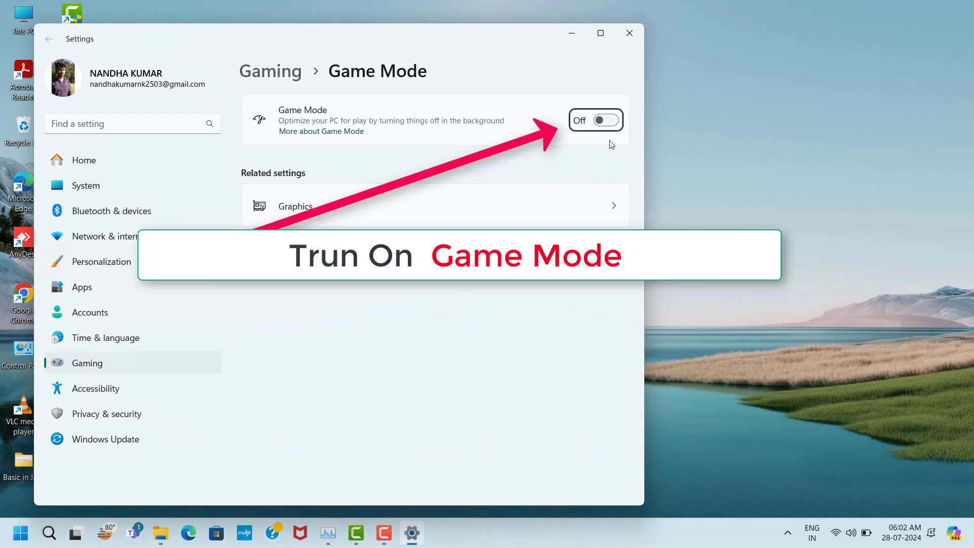
pyautogui.click(606, 120)
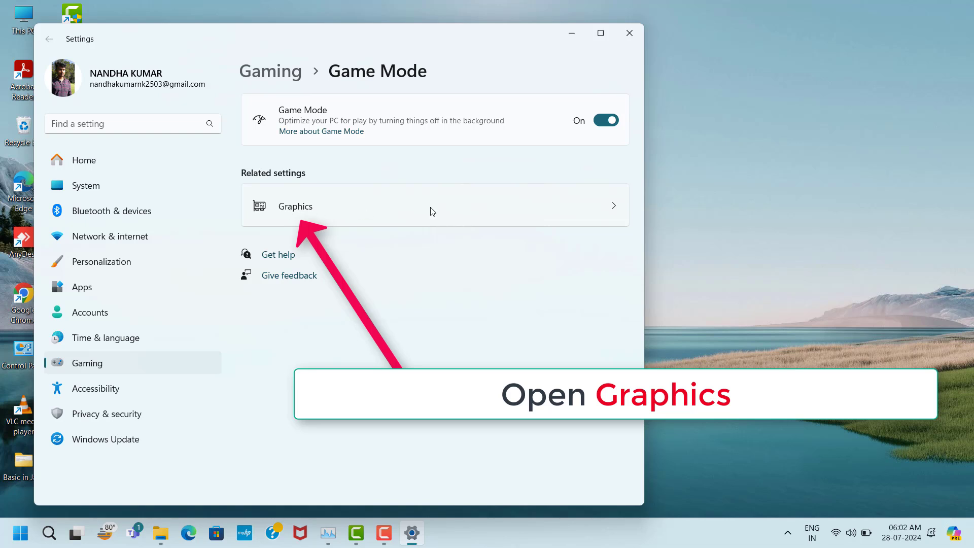
# Turn on Optimizations for windowed games in the default graphics settings.
pyautogui.click(454, 211)
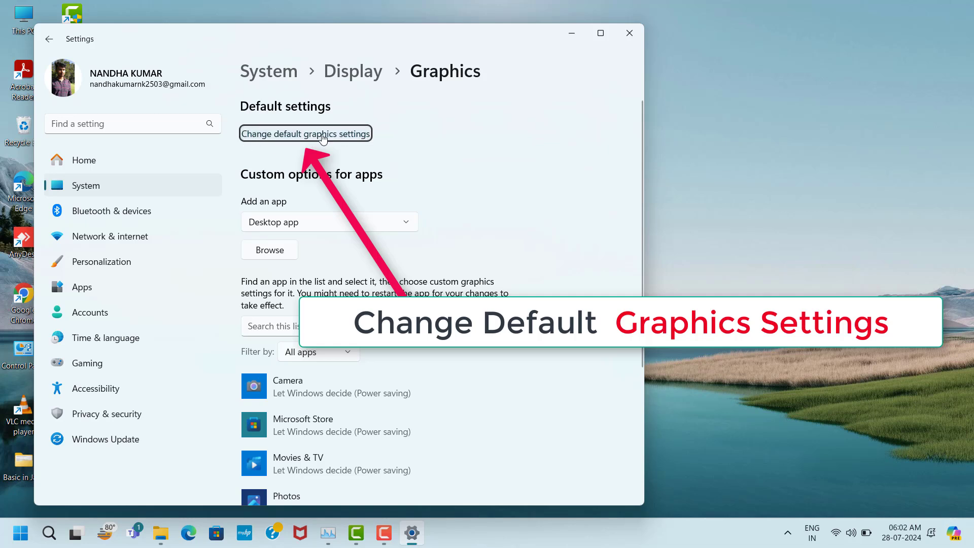
pyautogui.click(256, 136)
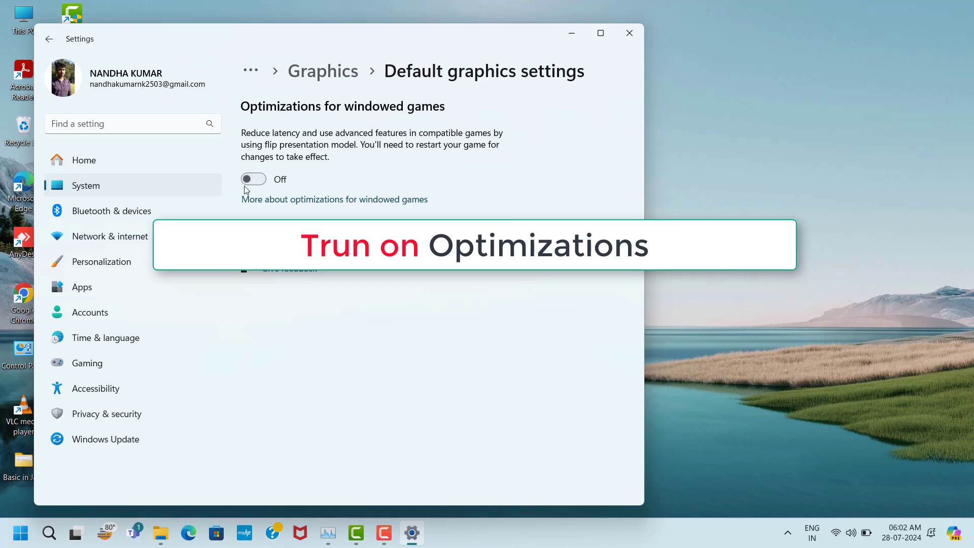
pyautogui.click(274, 182)
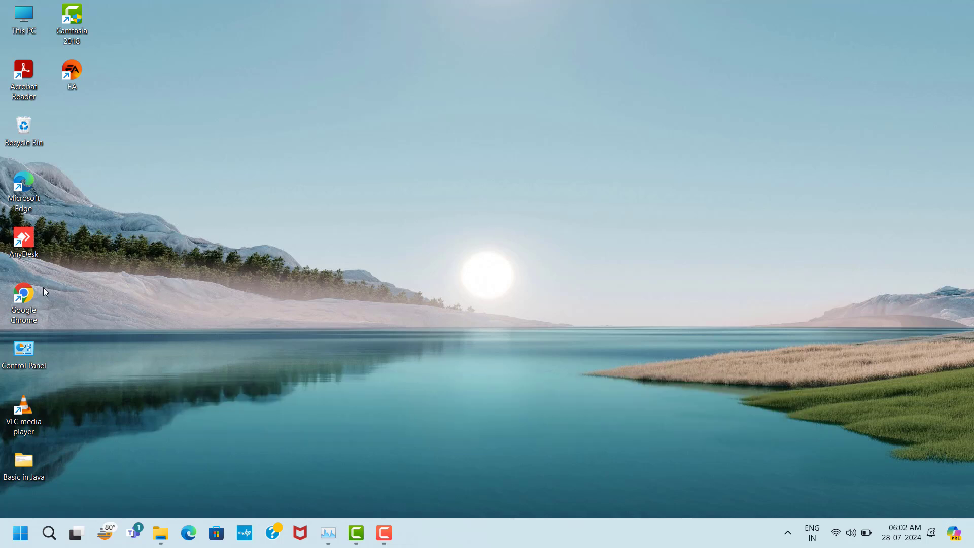
# Switch to Google Chrome and search Google for "directx setup".
pyautogui.doubleClick(24, 294)
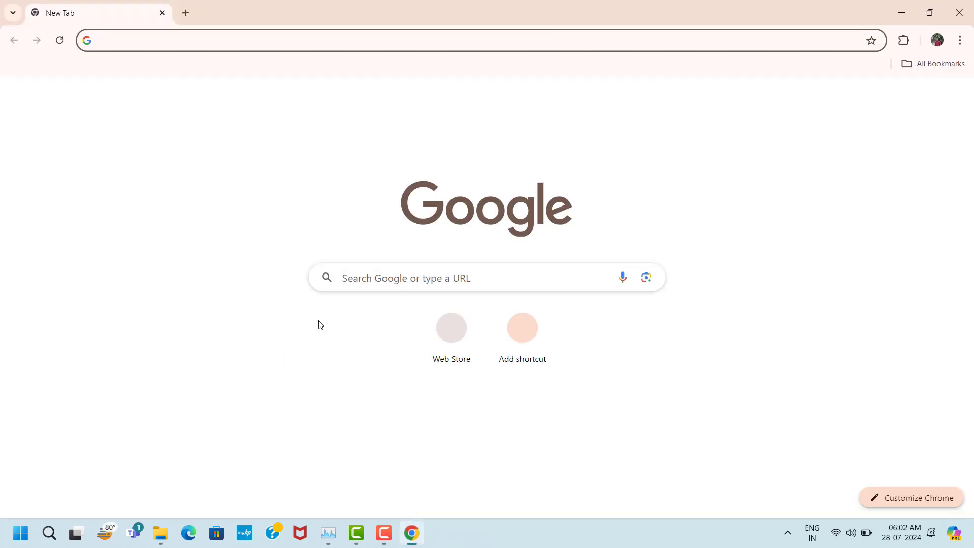
pyautogui.click(339, 288)
pyautogui.write('d')
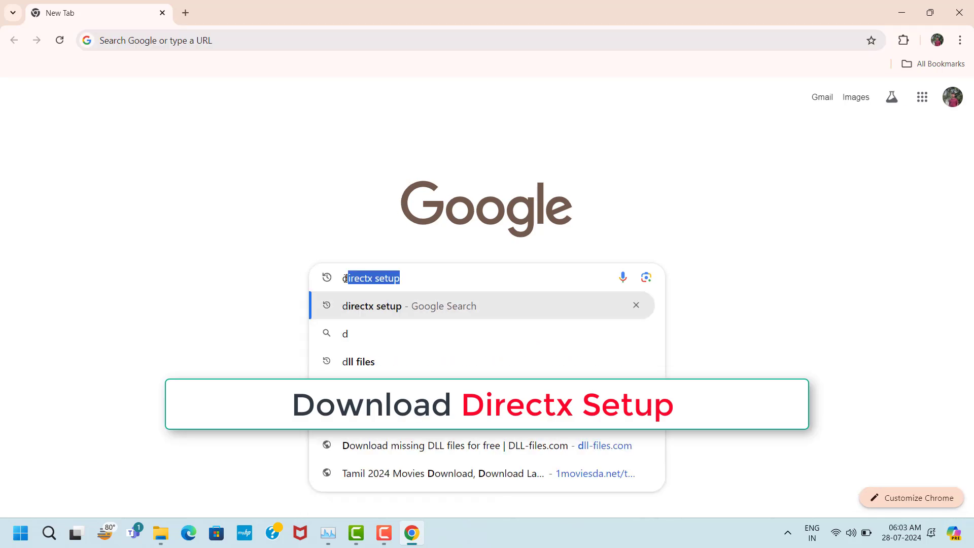
pyautogui.write('i')
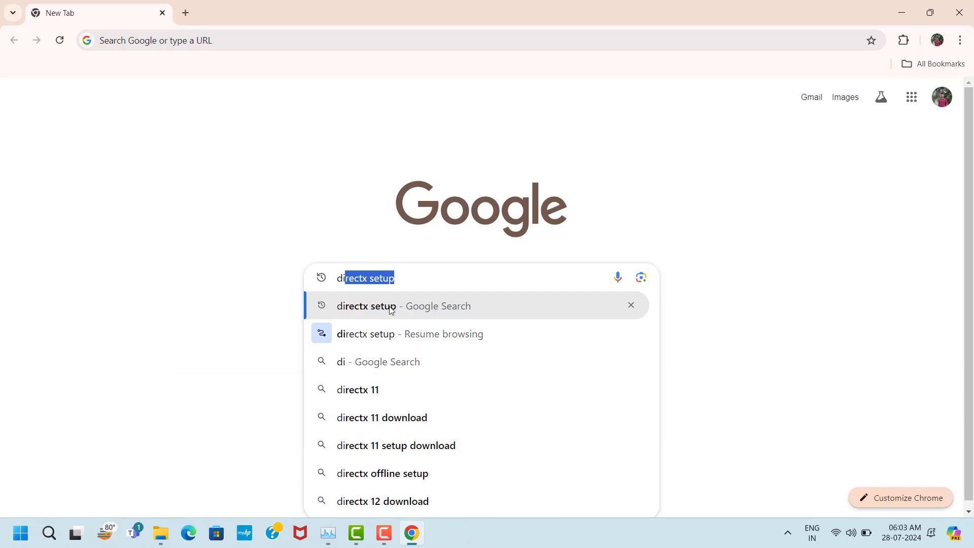
pyautogui.click(331, 307)
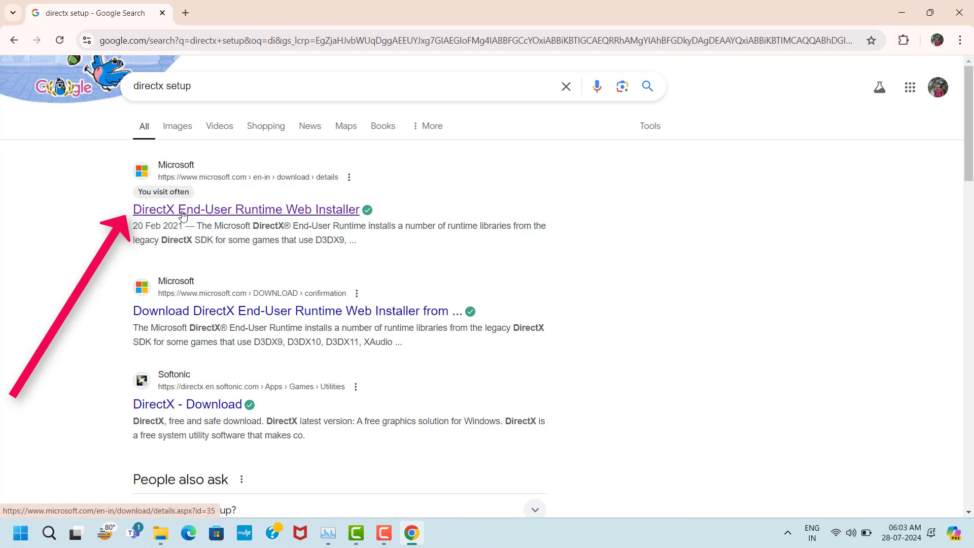
# Open Microsoft's DirectX End-User Runtime Web Installer page and download dxwebsetup.exe.
pyautogui.click(270, 209)
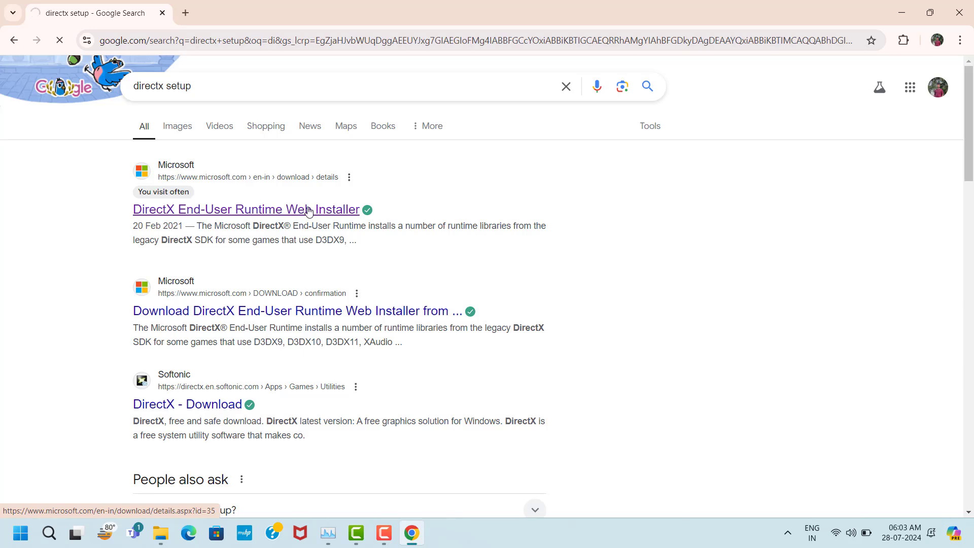
pyautogui.scroll(-5, 507, 214)
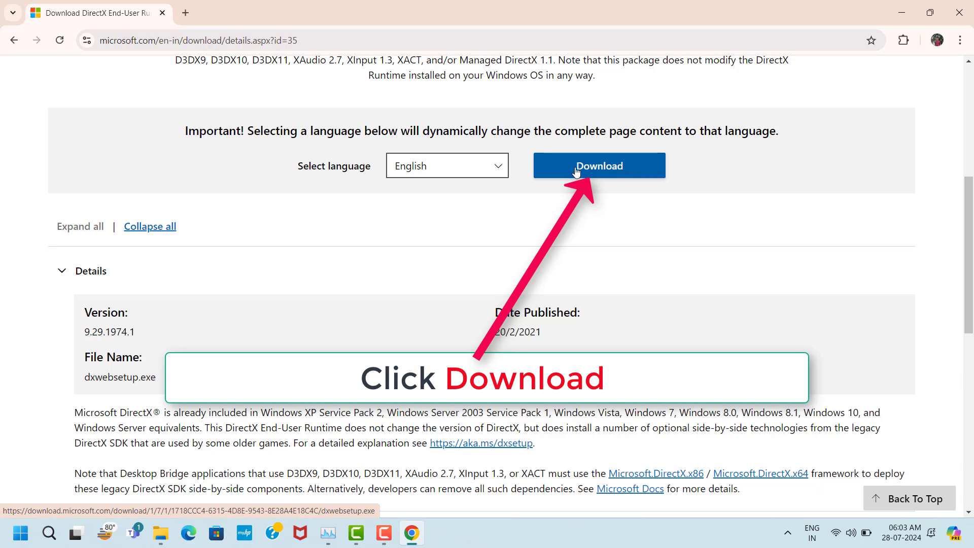
pyautogui.click(651, 170)
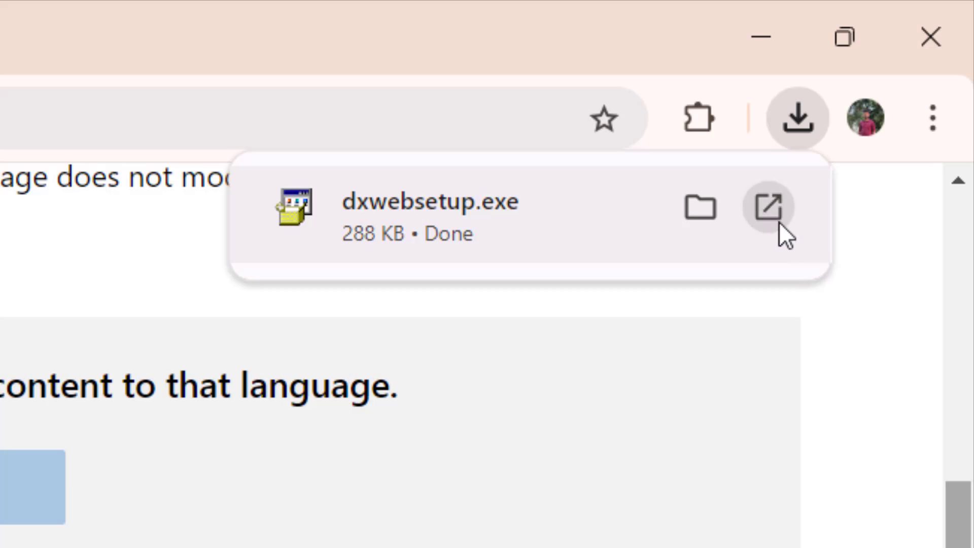
# Launch the downloaded dxwebsetup.exe, accept the DirectX license agreement, and continue past the Bing Bar offer.
pyautogui.click(777, 220)
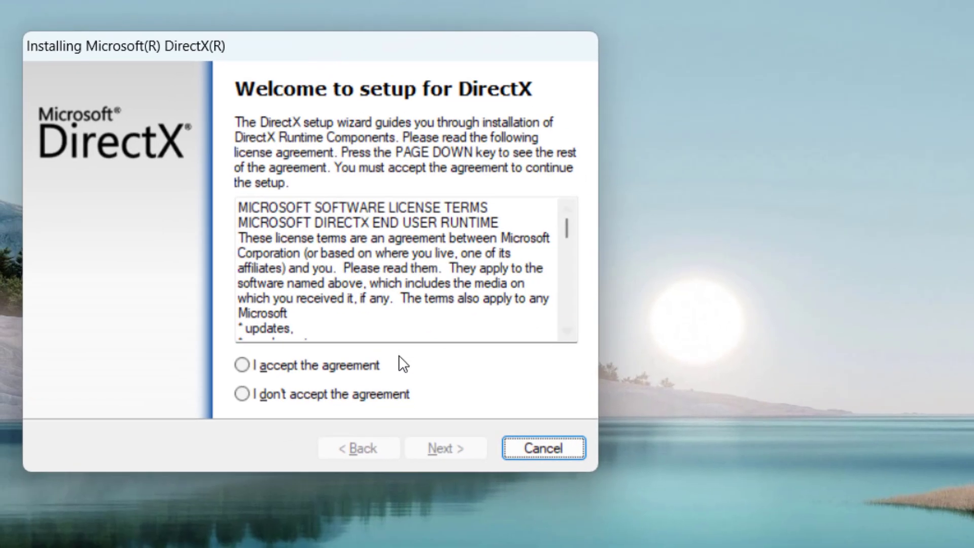
pyautogui.click(188, 383)
pyautogui.click(451, 452)
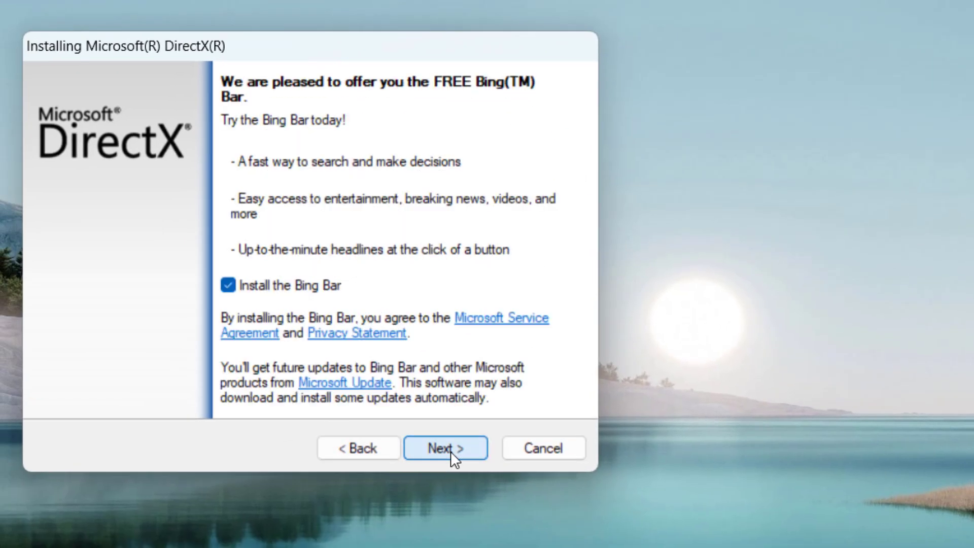
pyautogui.click(451, 451)
pyautogui.click(453, 448)
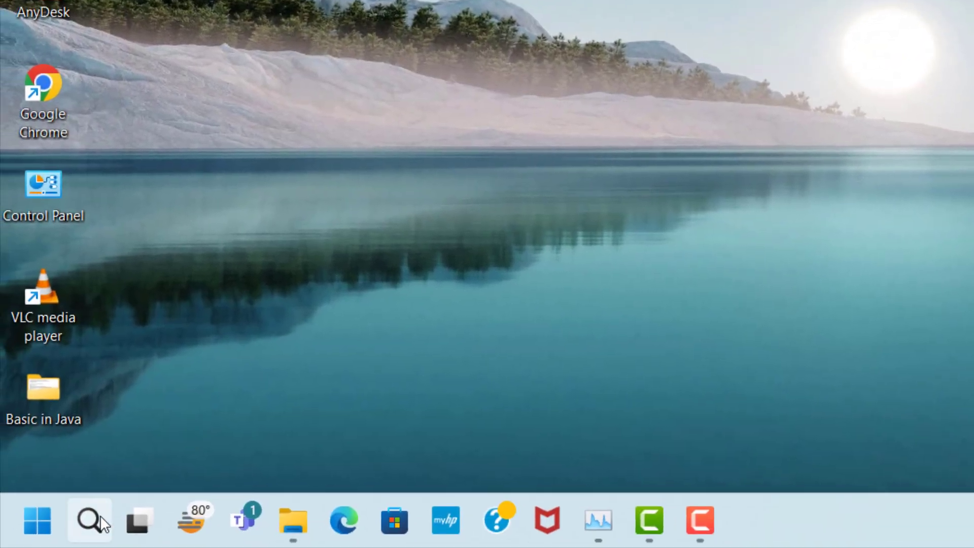
# Open Device Manager through Windows search and expand the Display adapters category.
pyautogui.click(100, 516)
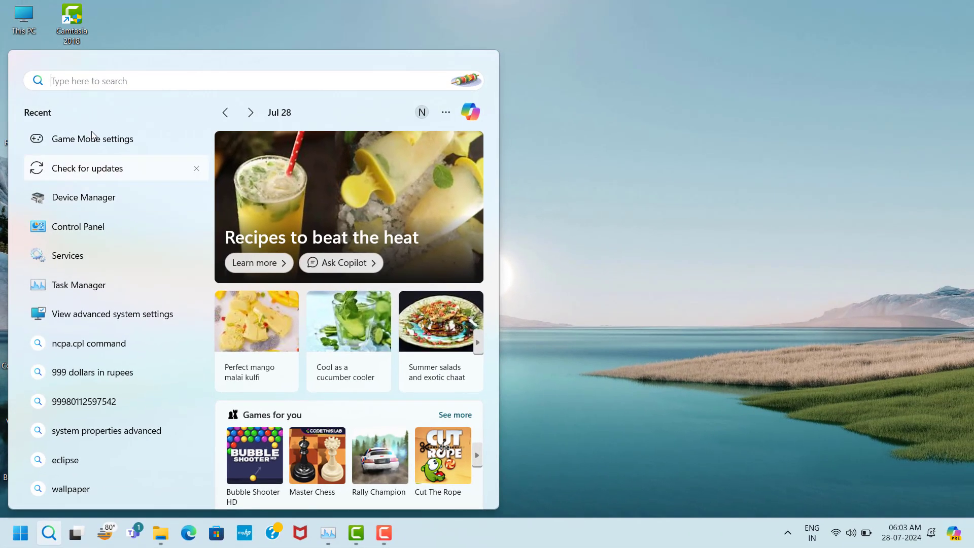
pyautogui.write('dev')
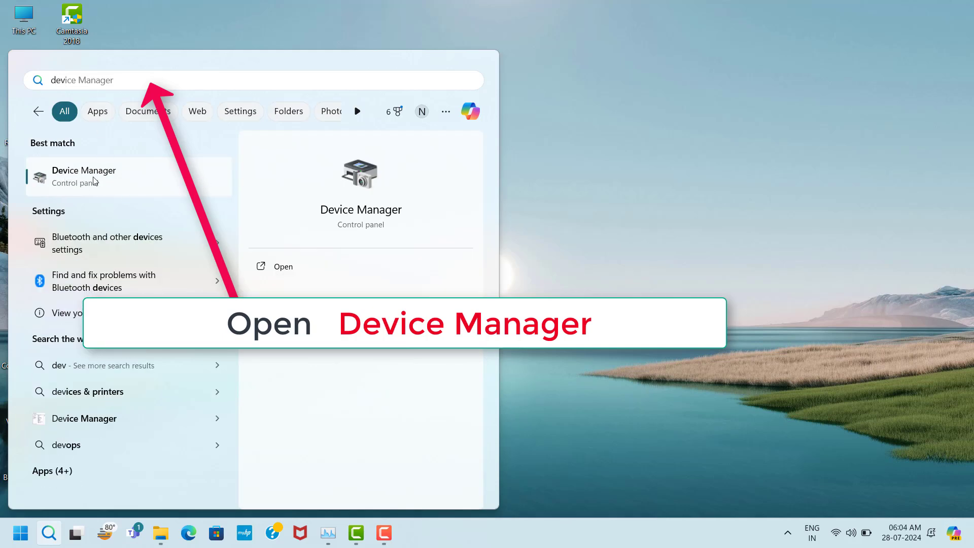
pyautogui.click(181, 187)
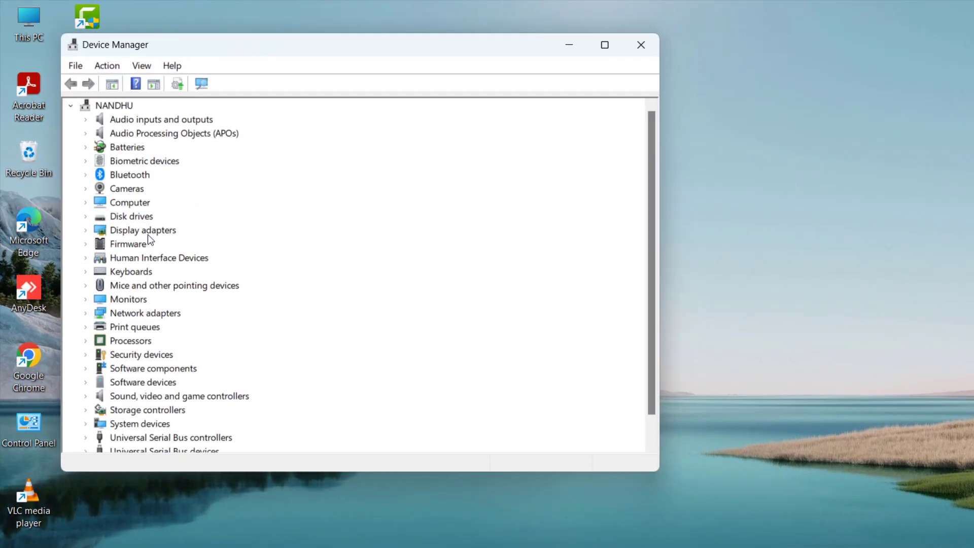
pyautogui.click(148, 233)
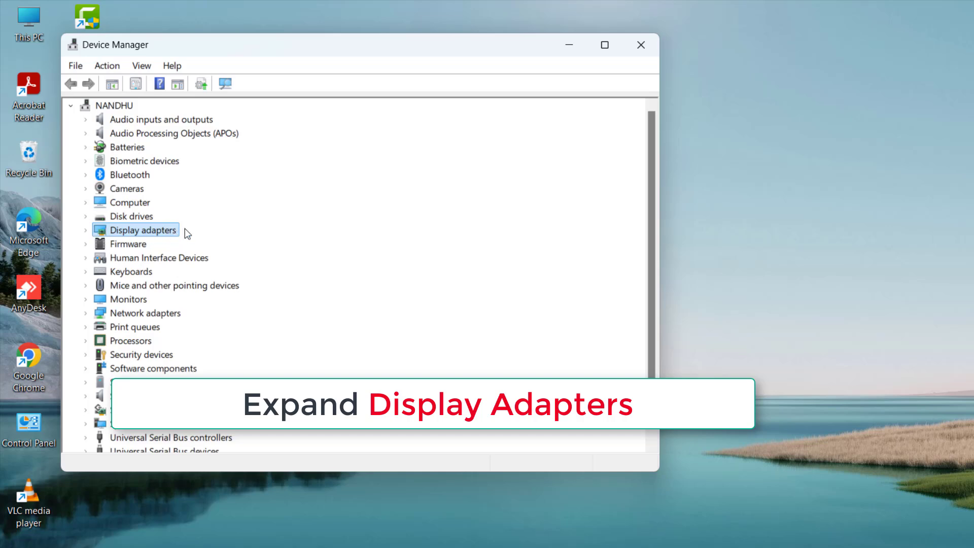
pyautogui.click(86, 231)
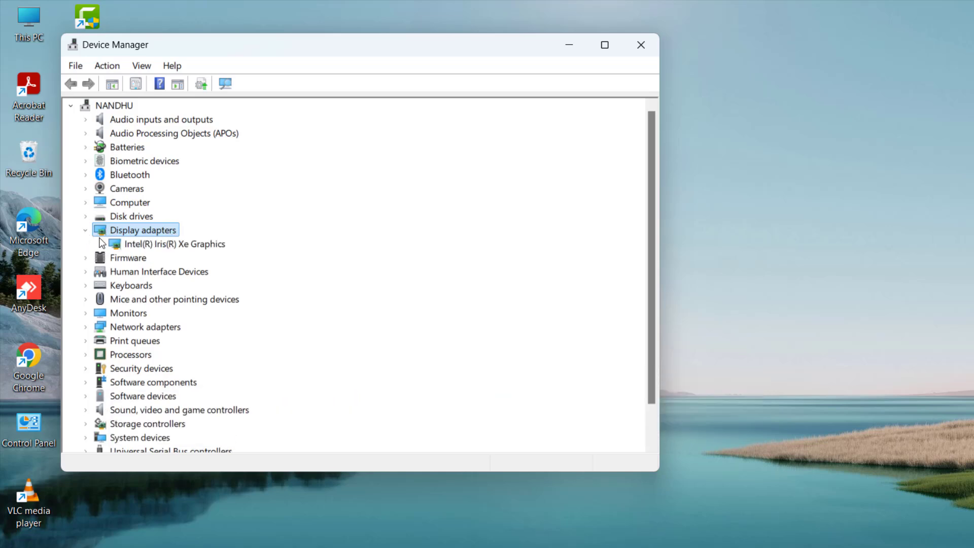
# Update the Intel(R) Iris(R) Xe Graphics driver manually, installing Intel(R) Iris(R) Xe Graphics from the list of available drivers on the computer.
pyautogui.click(146, 245)
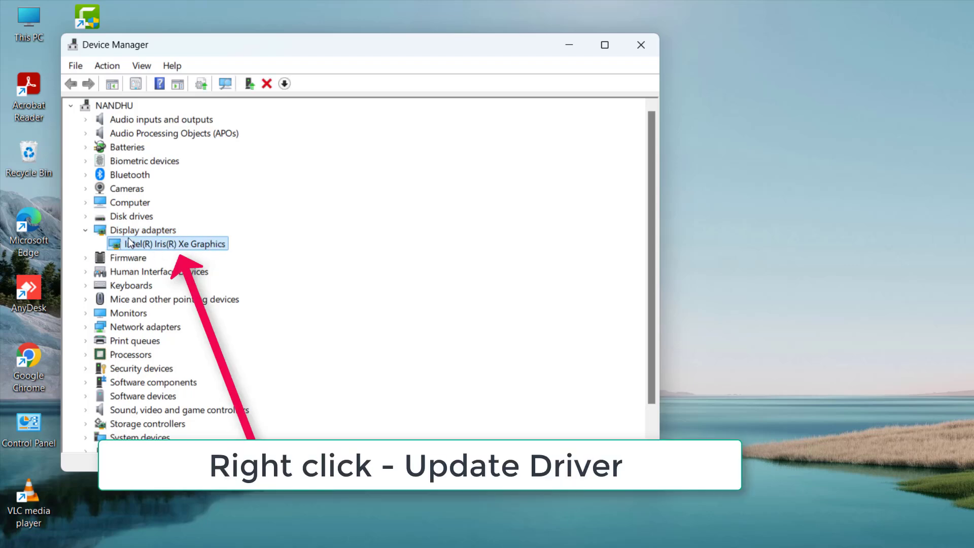
pyautogui.rightClick(191, 247)
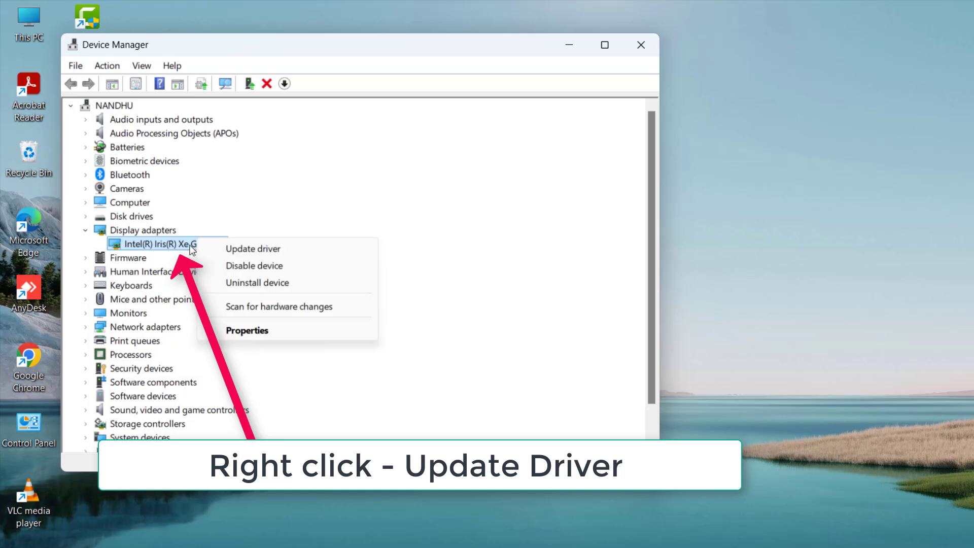
pyautogui.click(260, 252)
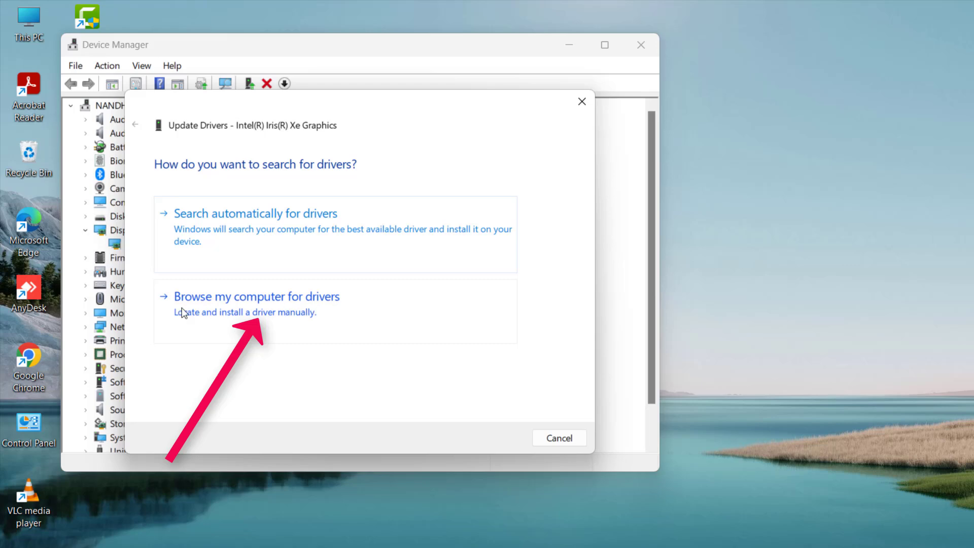
pyautogui.click(297, 311)
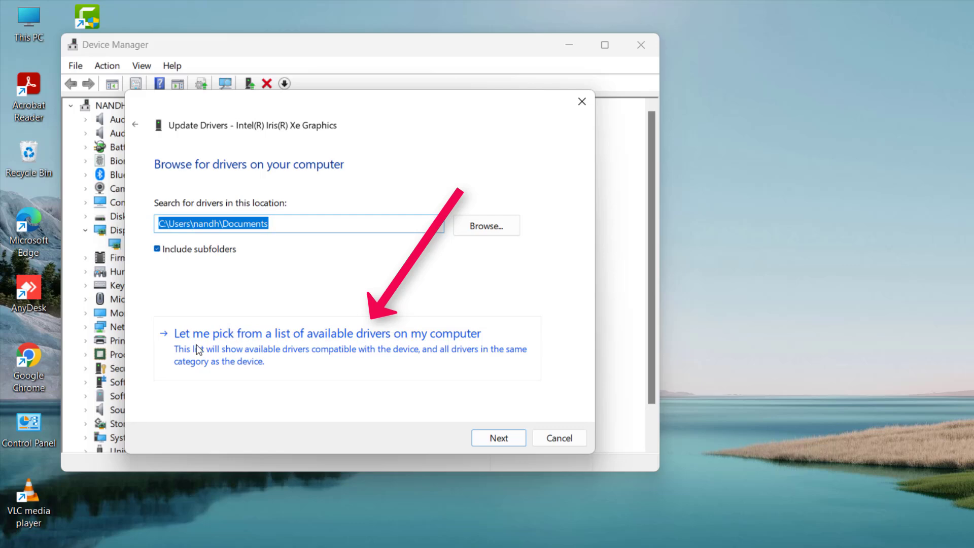
pyautogui.click(292, 339)
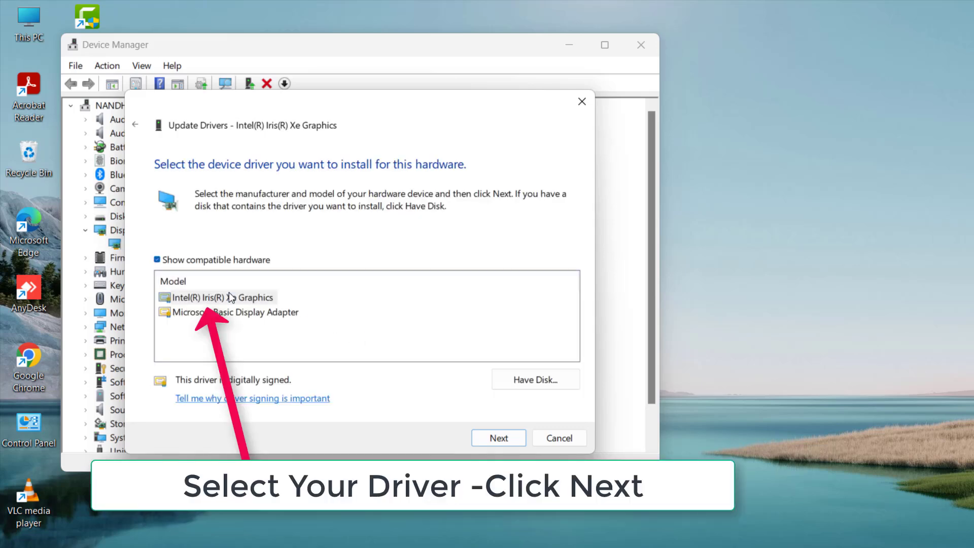
pyautogui.click(206, 298)
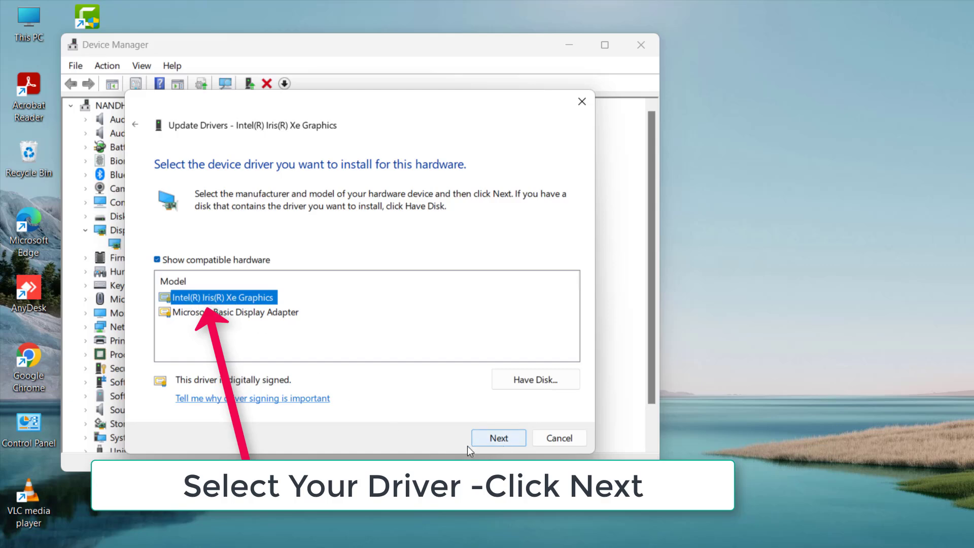
pyautogui.click(494, 443)
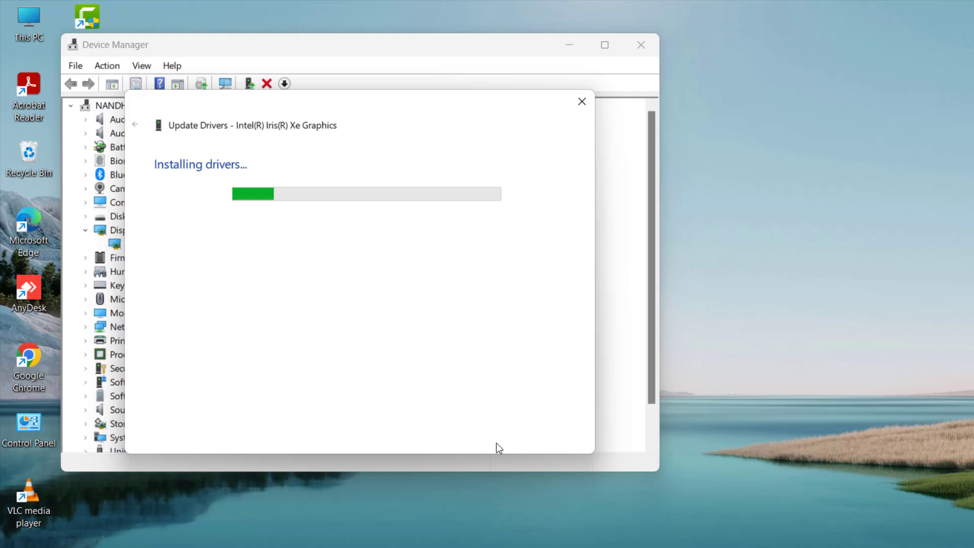